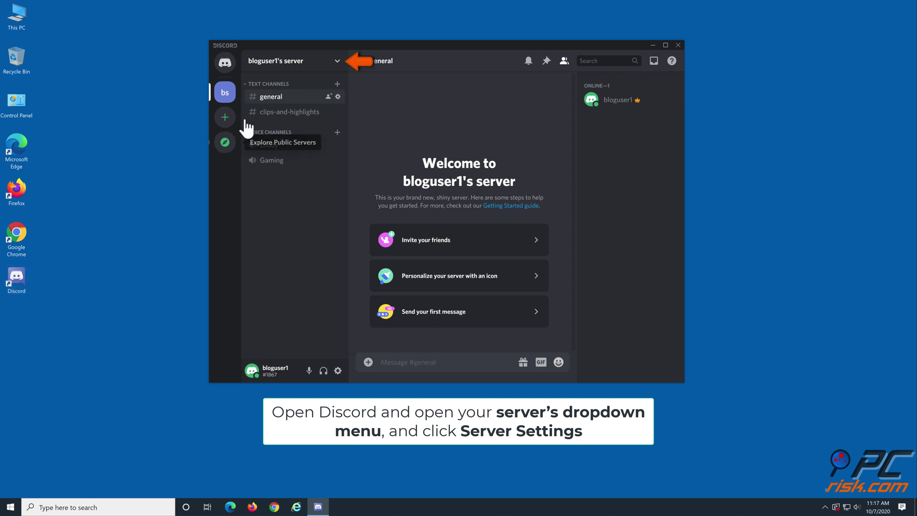
Change the server's region to US Central in its server settings, save the changes and close Discord
{"action": "left_click", "coordinate": [338, 61]}
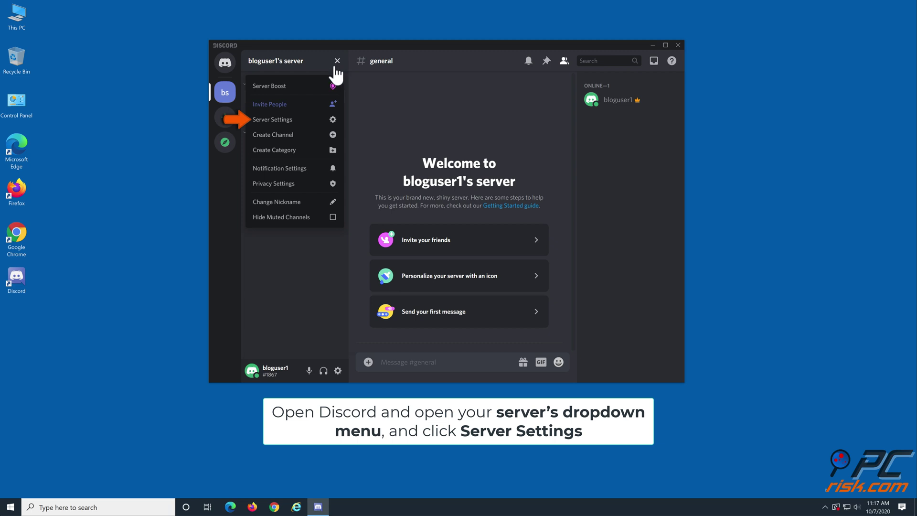
{"action": "left_click", "coordinate": [309, 122]}
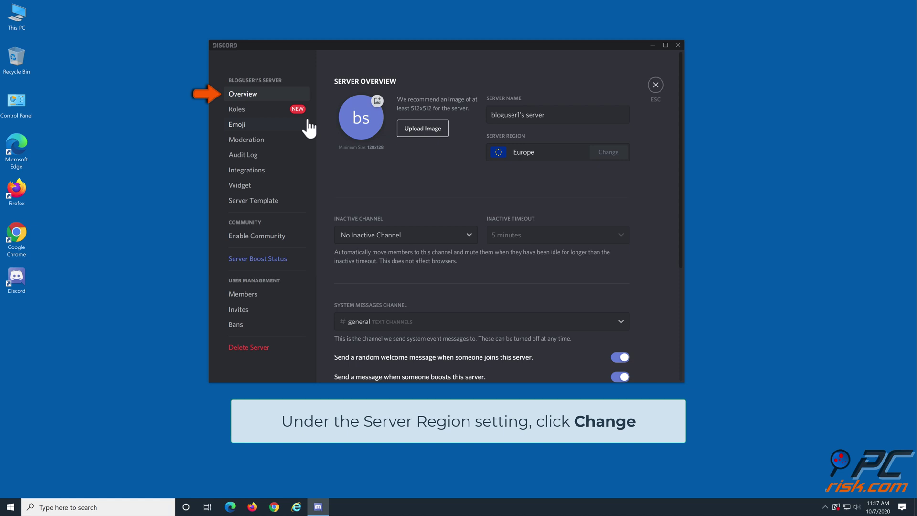
{"action": "left_click", "coordinate": [606, 153]}
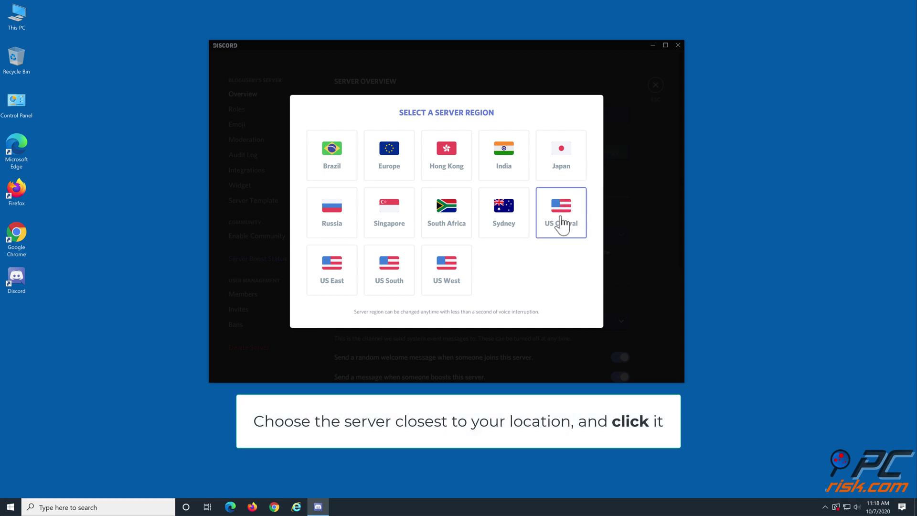
{"action": "left_click", "coordinate": [561, 222]}
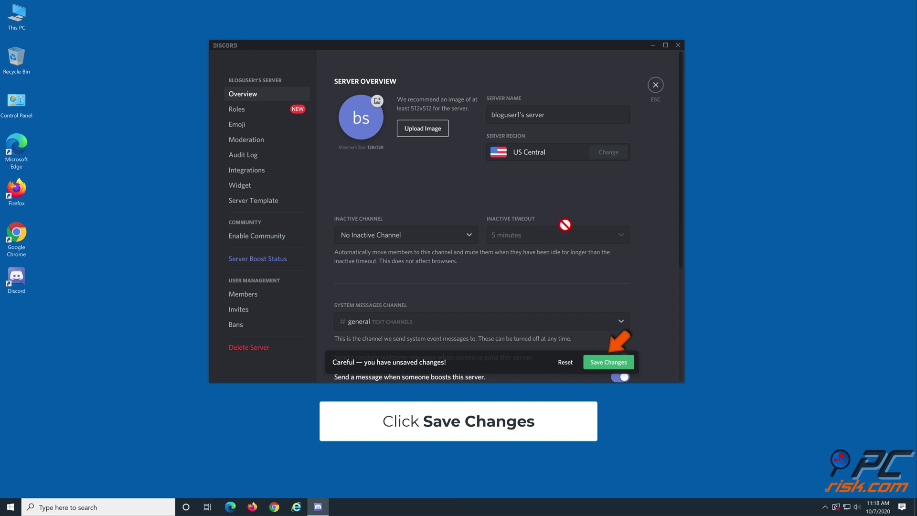
{"action": "left_click", "coordinate": [608, 367]}
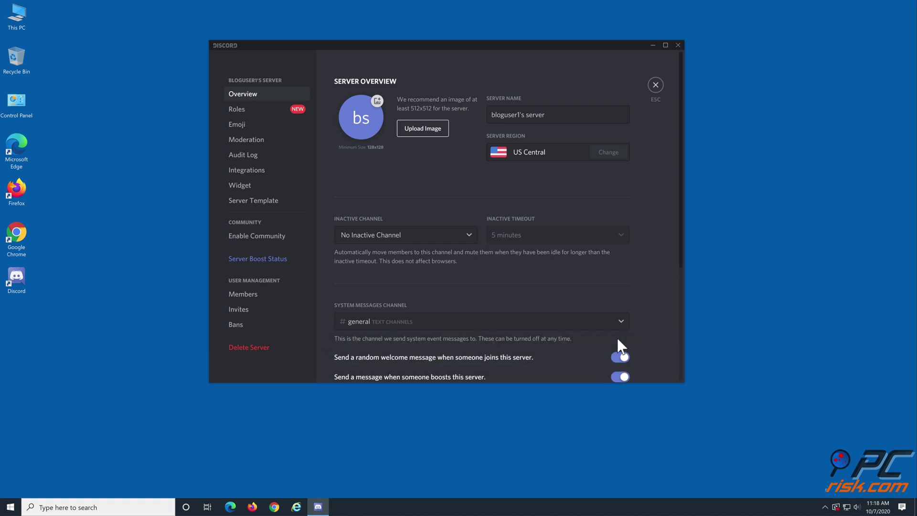
{"action": "left_click", "coordinate": [678, 45]}
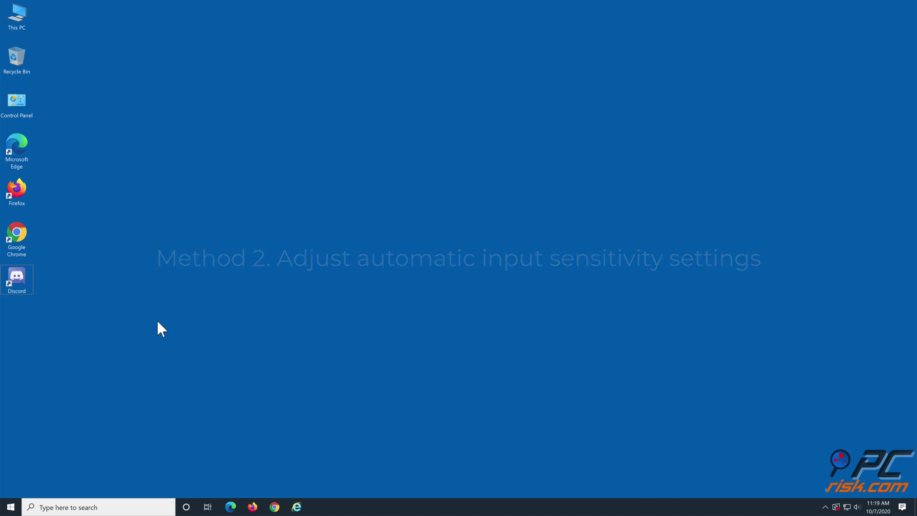
Reopen Discord, switch automatic input sensitivity on and back off in the Voice & Video user settings, and close it
{"action": "double_click", "coordinate": [19, 278]}
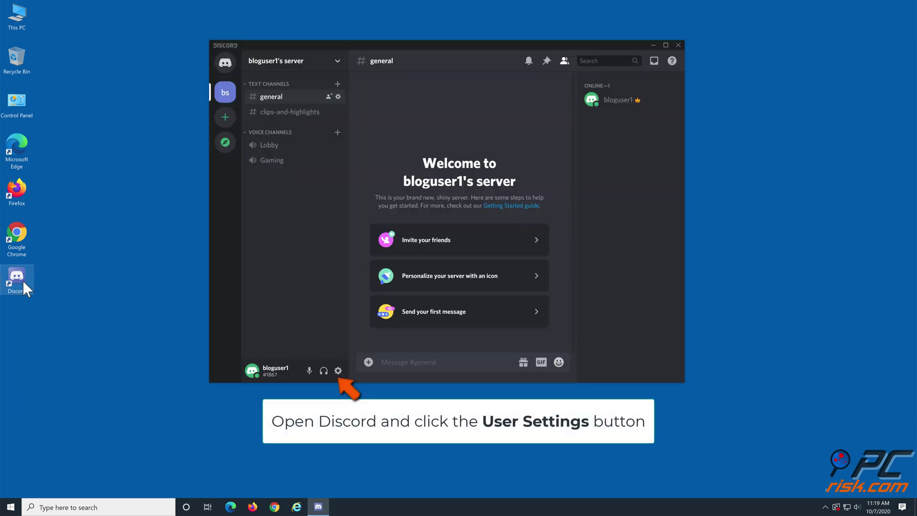
{"action": "left_click", "coordinate": [338, 371]}
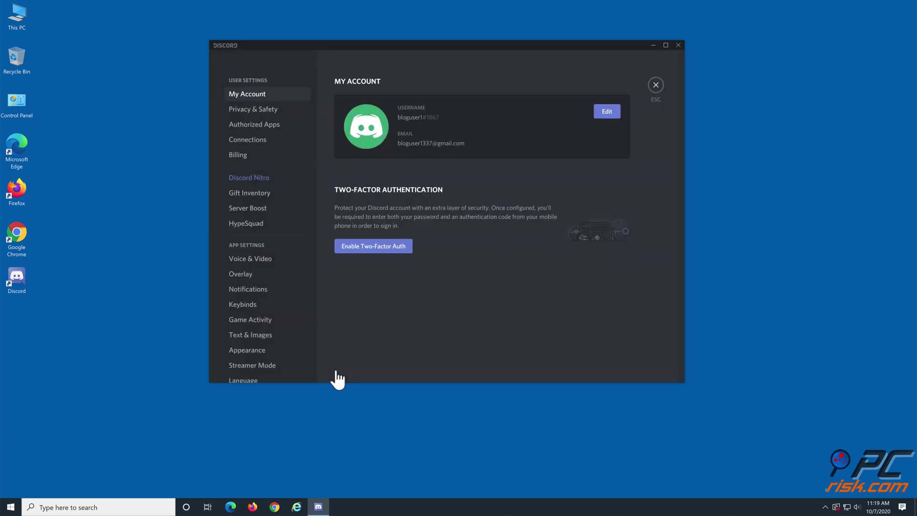
{"action": "left_click", "coordinate": [256, 260]}
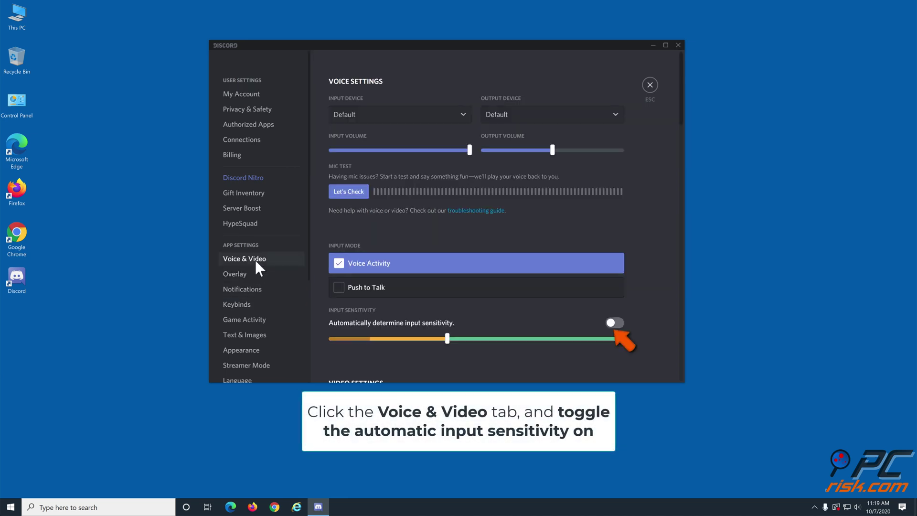
{"action": "left_click", "coordinate": [616, 323]}
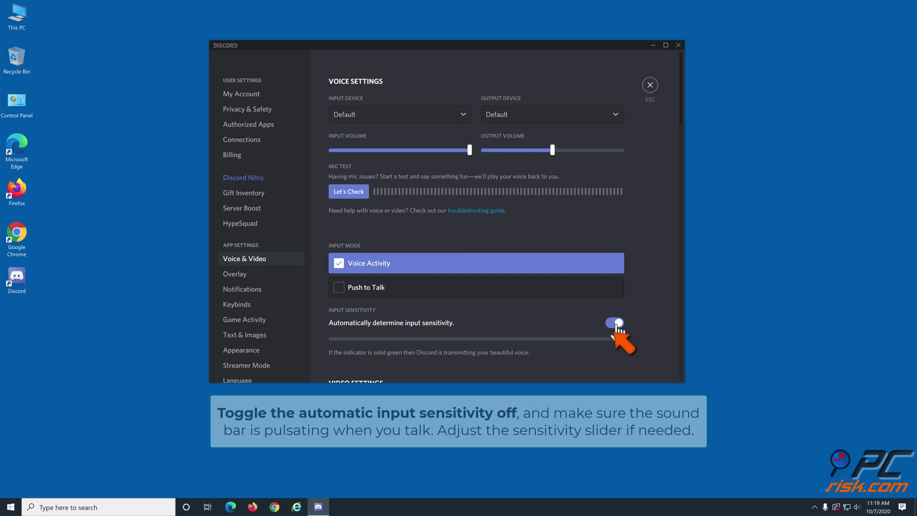
{"action": "left_click", "coordinate": [617, 323]}
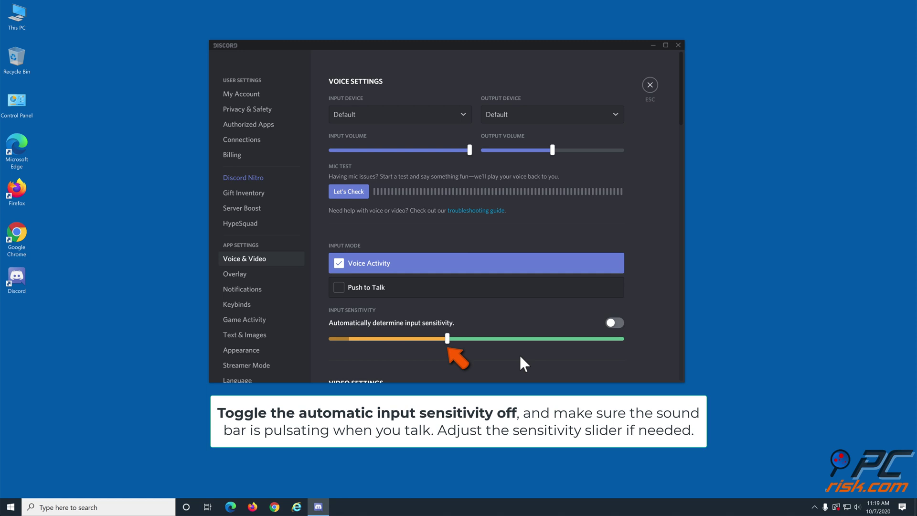
{"action": "left_click", "coordinate": [650, 86]}
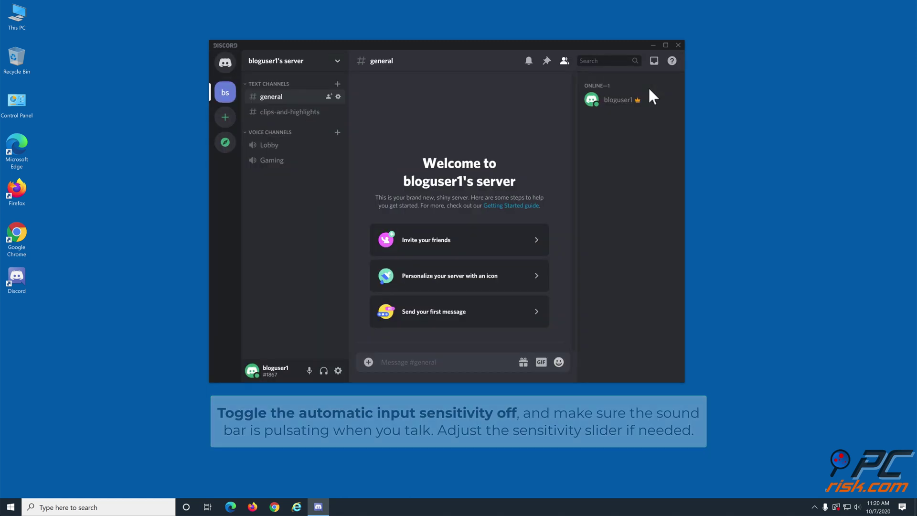
{"action": "left_click", "coordinate": [678, 46]}
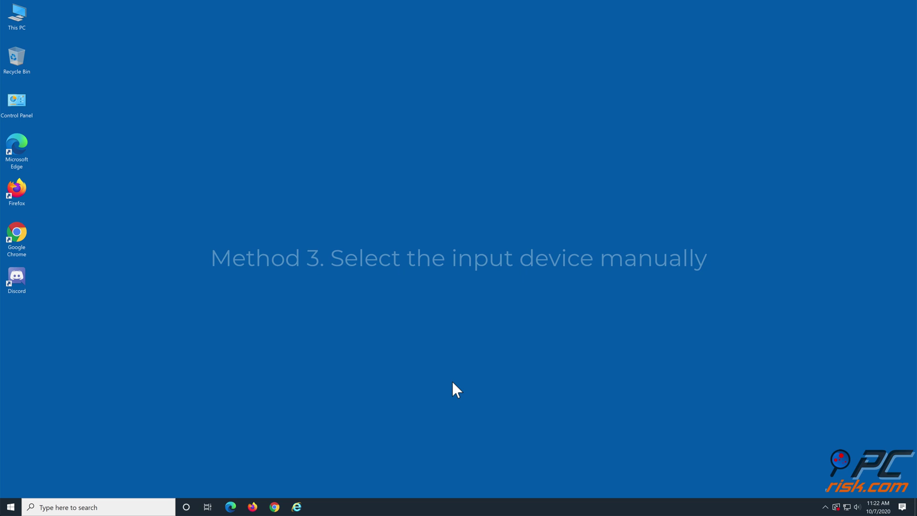
Reopen Discord and set the voice input device to Headset Microphone (Razer Kraken 7.1 Chroma) in the user settings
{"action": "double_click", "coordinate": [19, 276]}
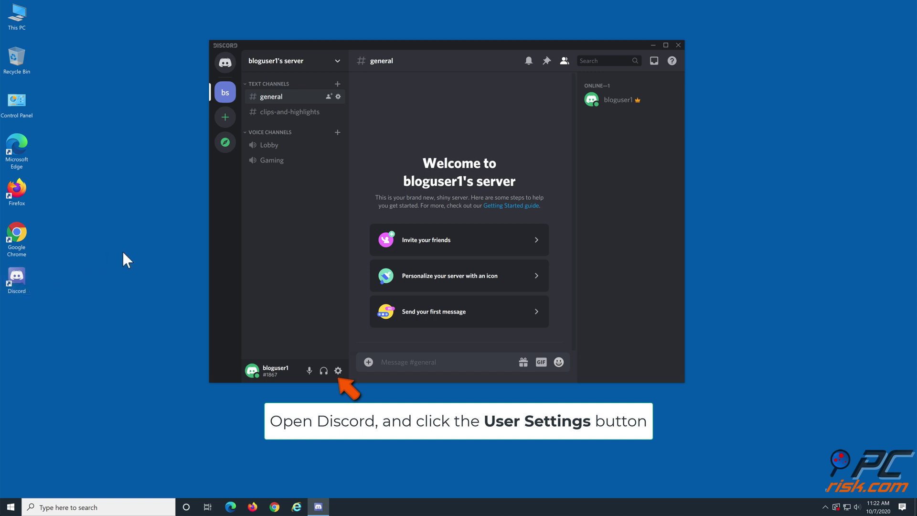
{"action": "left_click", "coordinate": [338, 371]}
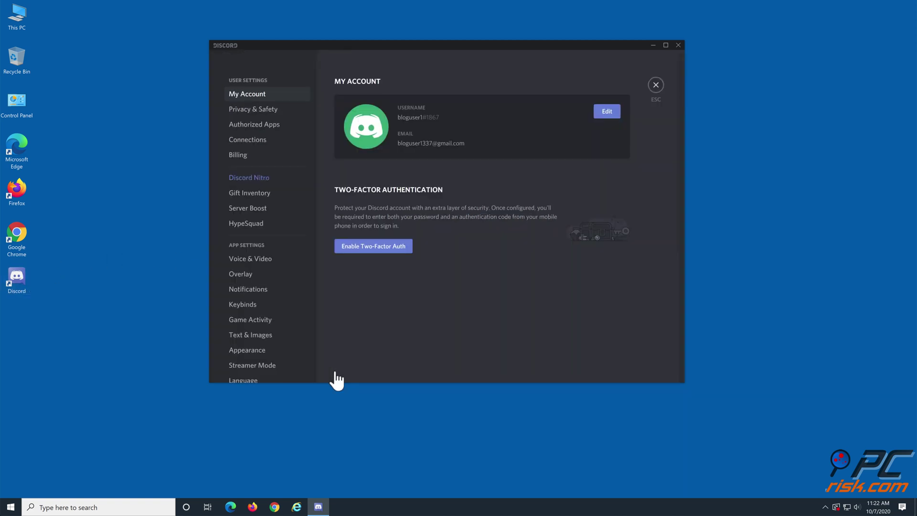
{"action": "left_click", "coordinate": [270, 263]}
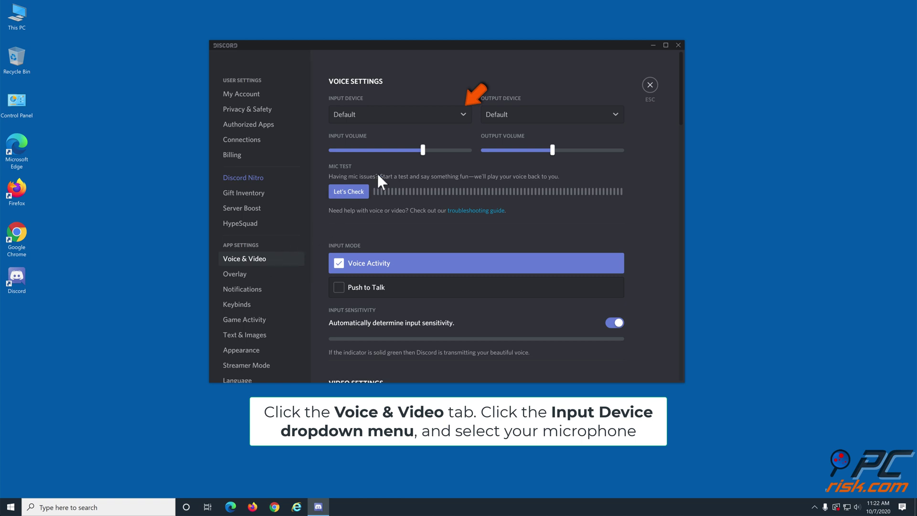
{"action": "left_click", "coordinate": [463, 126]}
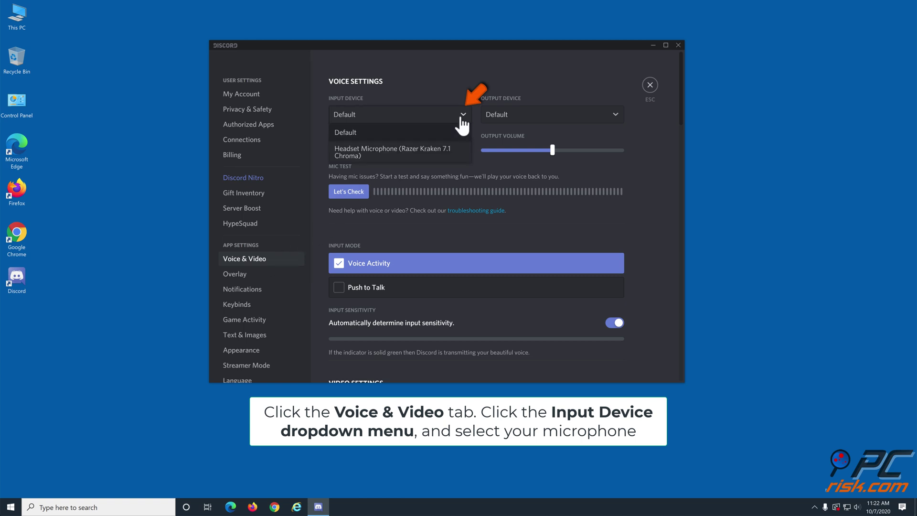
{"action": "left_click", "coordinate": [453, 153]}
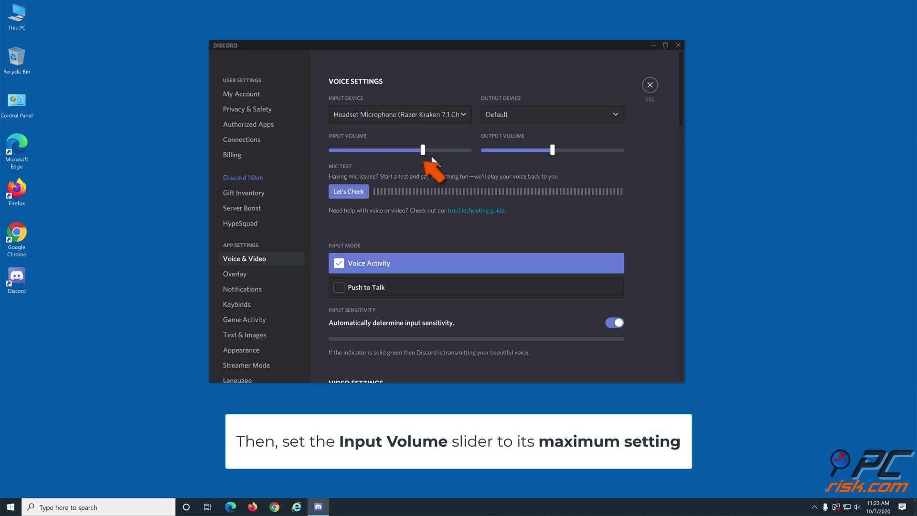
Raise the input volume to its maximum, leave the user settings and close Discord
{"action": "mouse_move", "coordinate": [423, 150]}
{"action": "left_click_drag", "start_coordinate": [423, 150], "coordinate": [472, 152]}
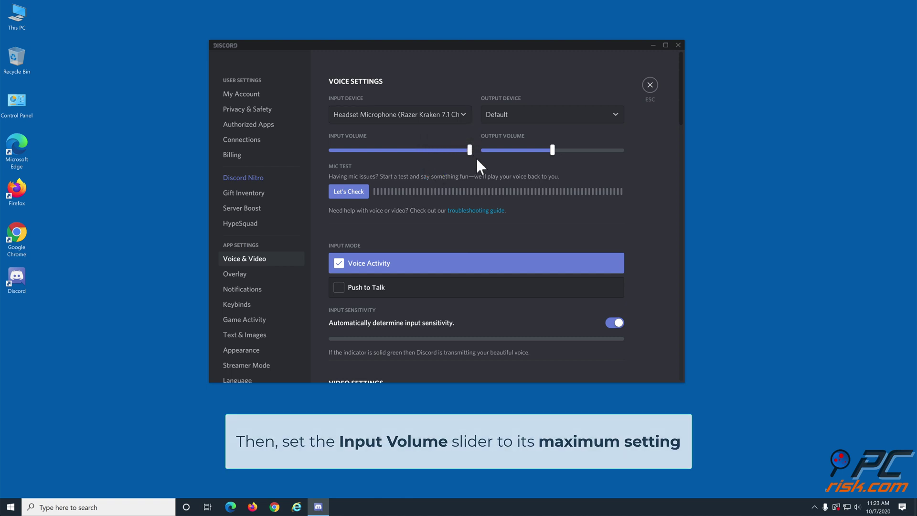
{"action": "left_click", "coordinate": [650, 86]}
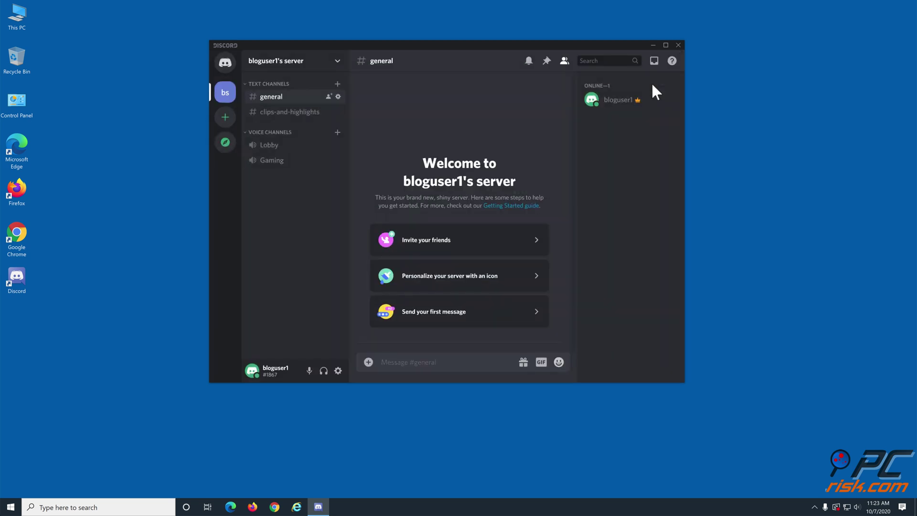
{"action": "left_click", "coordinate": [678, 46]}
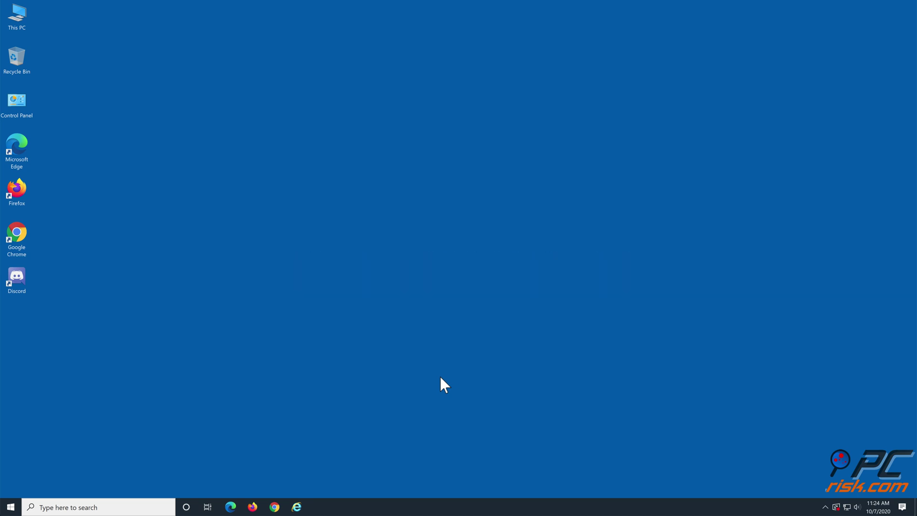
Reopen Discord, reset all voice settings from the Voice & Video user settings, and close it
{"action": "double_click", "coordinate": [20, 279]}
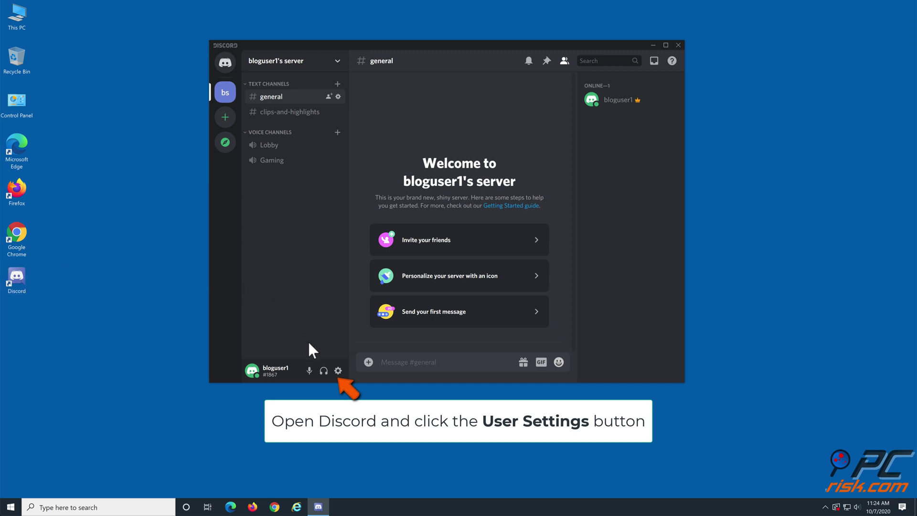
{"action": "left_click", "coordinate": [337, 371]}
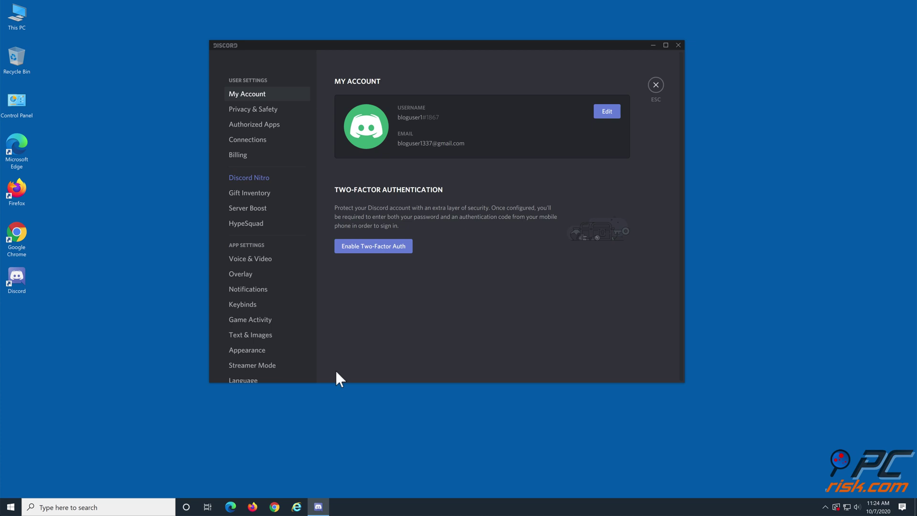
{"action": "left_click", "coordinate": [272, 269]}
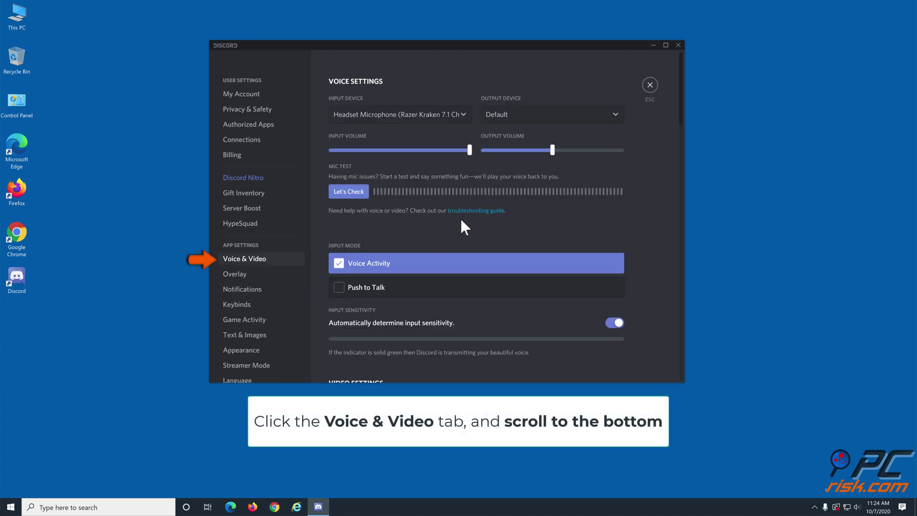
{"action": "scroll", "coordinate": [460, 219], "scroll_direction": "down", "scroll_amount": 10}
{"action": "scroll", "coordinate": [461, 220], "scroll_direction": "down", "scroll_amount": 10}
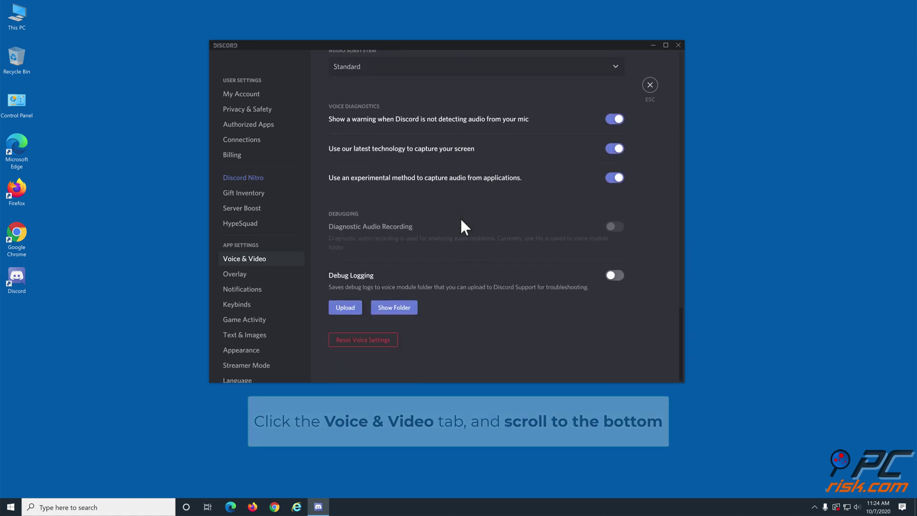
{"action": "left_click", "coordinate": [368, 340]}
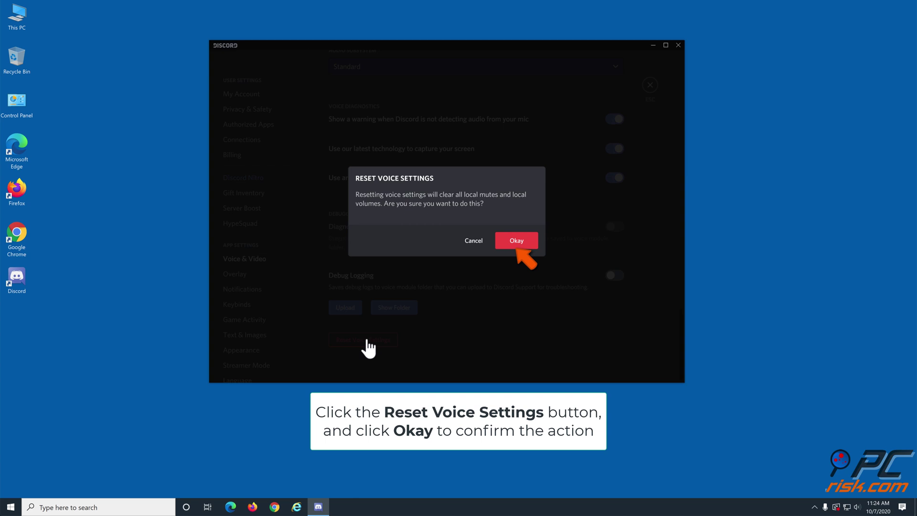
{"action": "left_click", "coordinate": [513, 239]}
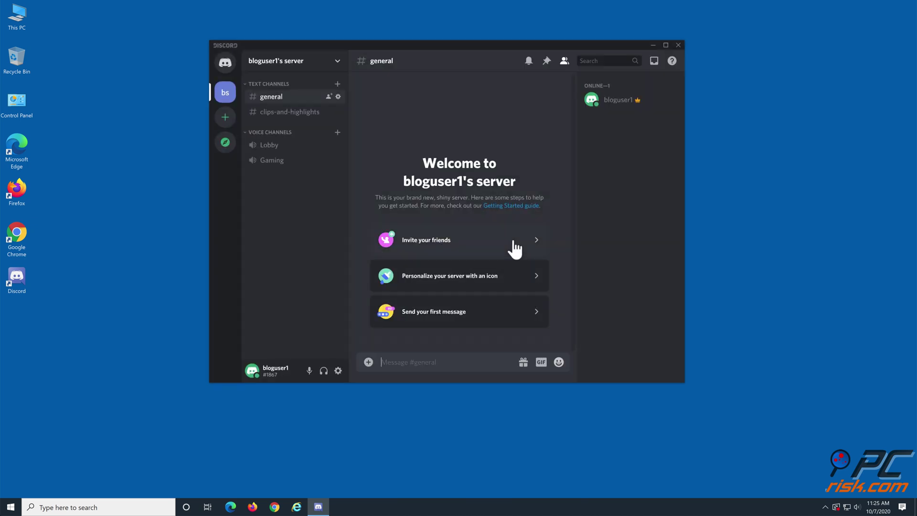
{"action": "left_click", "coordinate": [678, 45]}
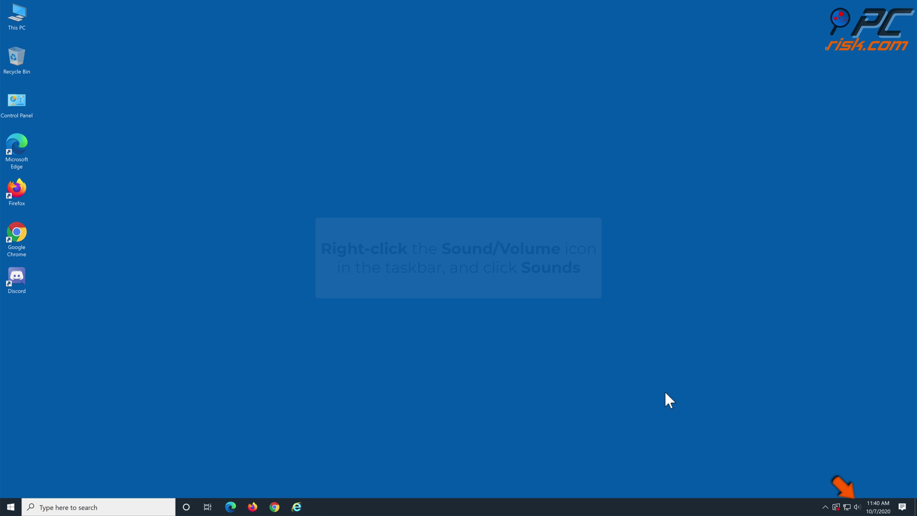
Switch to the Windows Sound dialog and open the properties of the Razer Kraken 7.1 Chroma headset microphone among the recording devices
{"action": "right_click", "coordinate": [858, 507]}
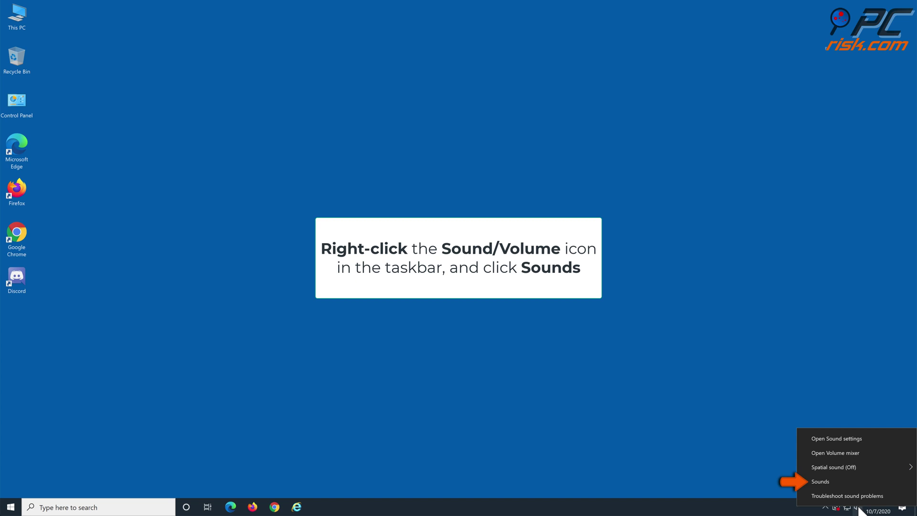
{"action": "left_click", "coordinate": [849, 483]}
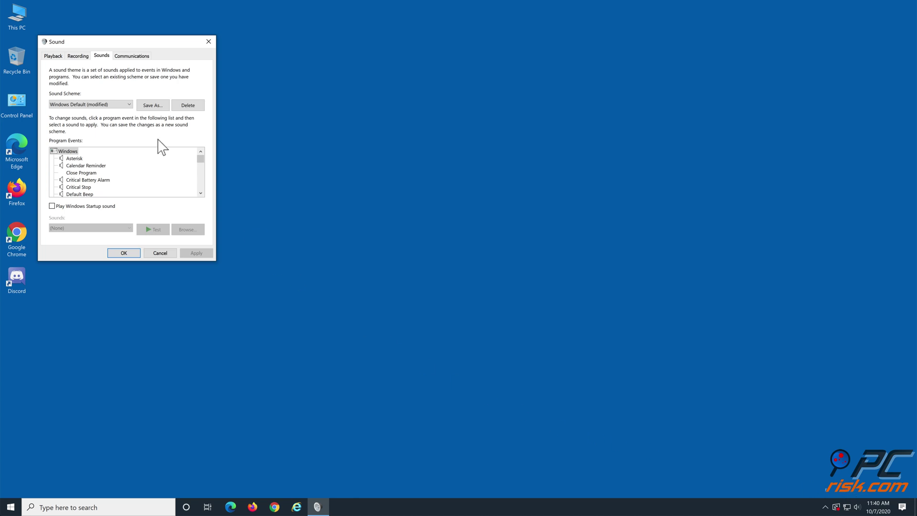
{"action": "left_click", "coordinate": [80, 56]}
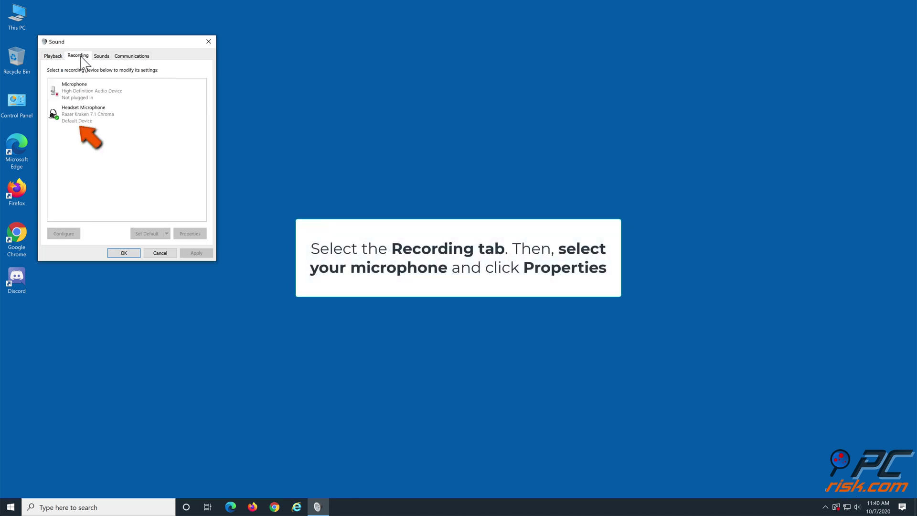
{"action": "left_click", "coordinate": [87, 115]}
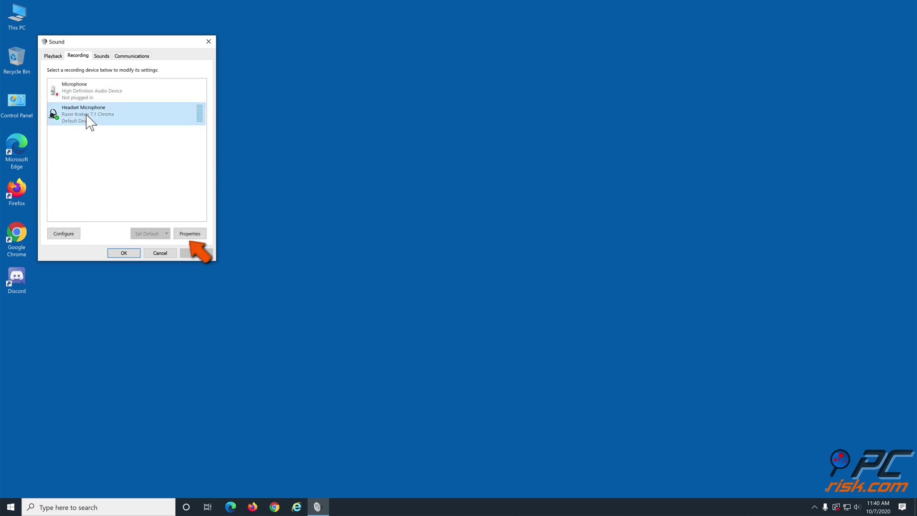
{"action": "left_click", "coordinate": [190, 234]}
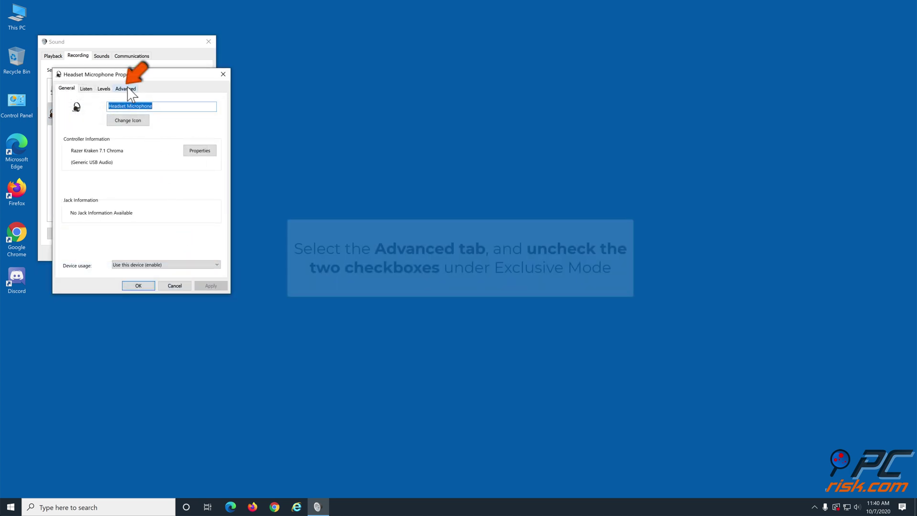
Disallow applications from taking exclusive control of the headset microphone, apply the change, and close the properties and Sound settings
{"action": "left_click", "coordinate": [128, 89]}
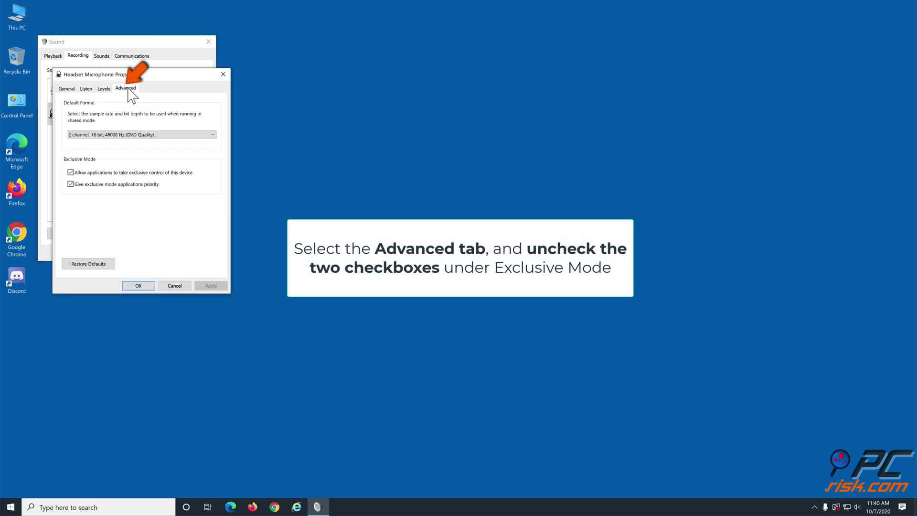
{"action": "left_click", "coordinate": [70, 173]}
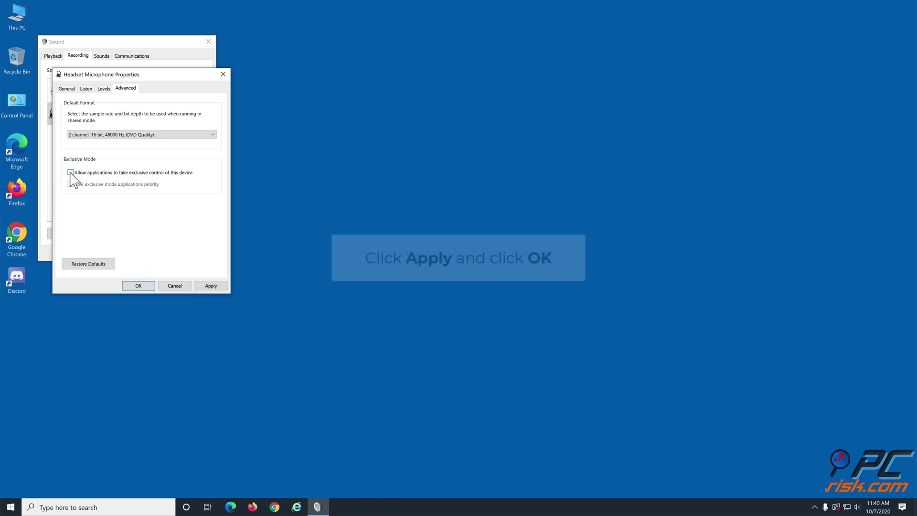
{"action": "left_click", "coordinate": [205, 286]}
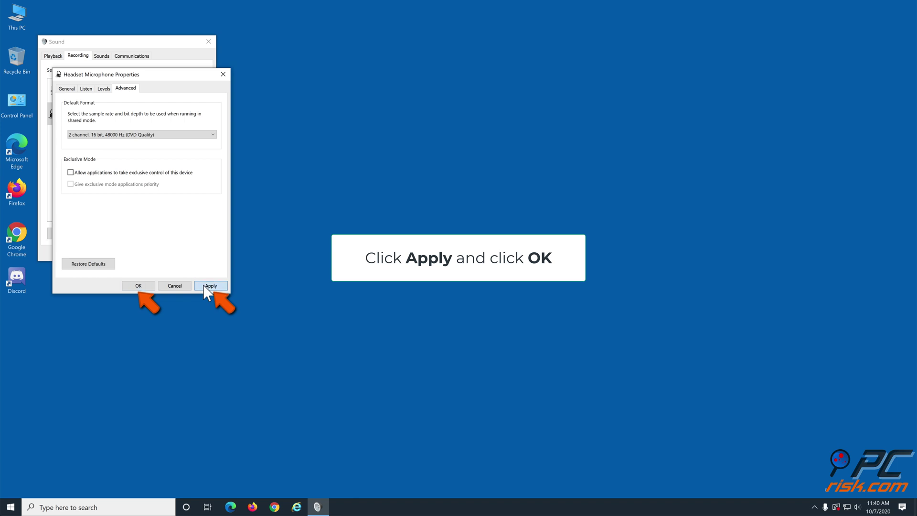
{"action": "left_click", "coordinate": [139, 286]}
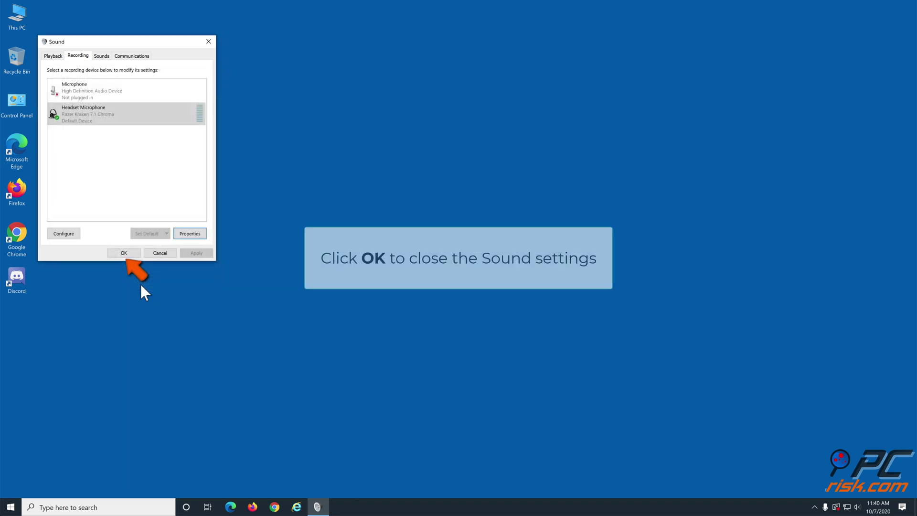
{"action": "left_click", "coordinate": [129, 254]}
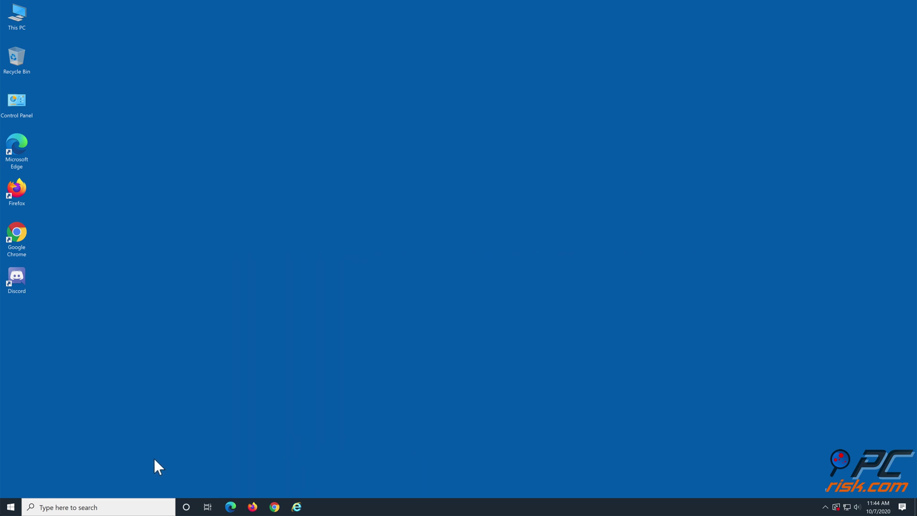
In Device Manager, run an automatic driver update for the High Definition Audio Device under Sound, video and game controllers, and close Device Manager
{"action": "right_click", "coordinate": [11, 507]}
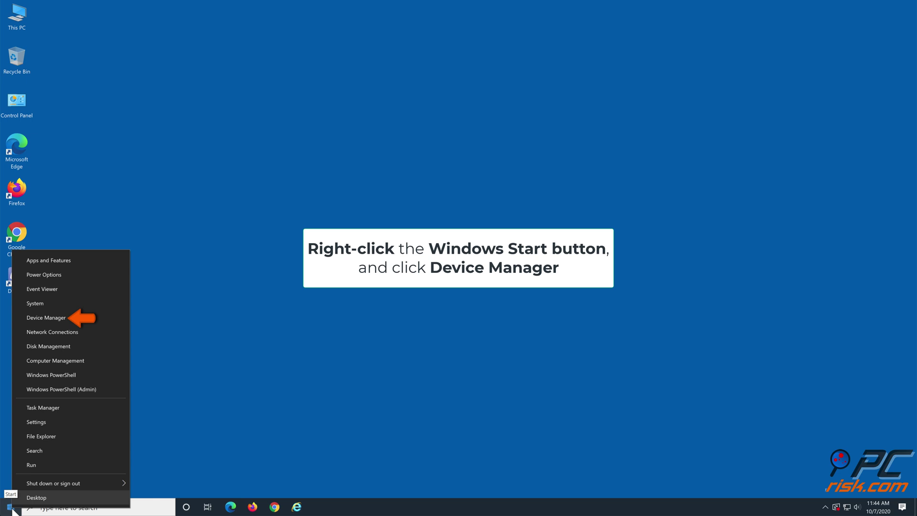
{"action": "left_click", "coordinate": [69, 318]}
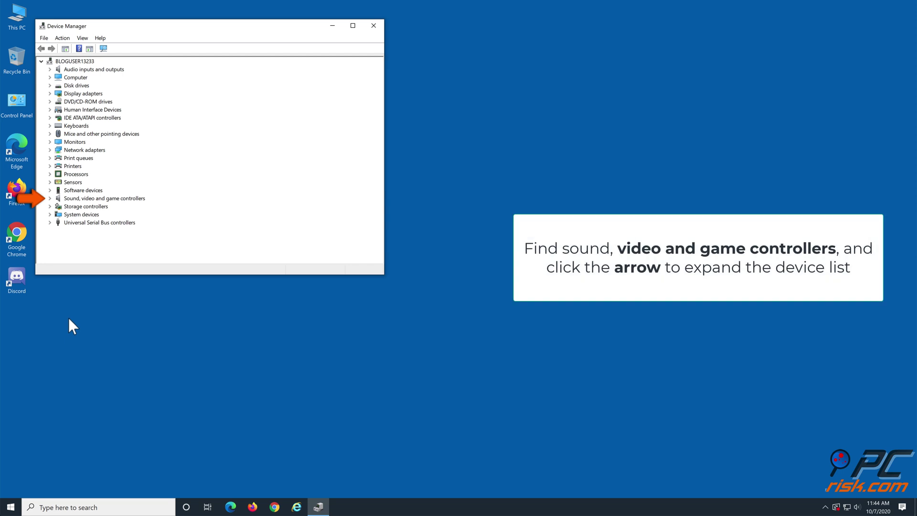
{"action": "left_click", "coordinate": [50, 199]}
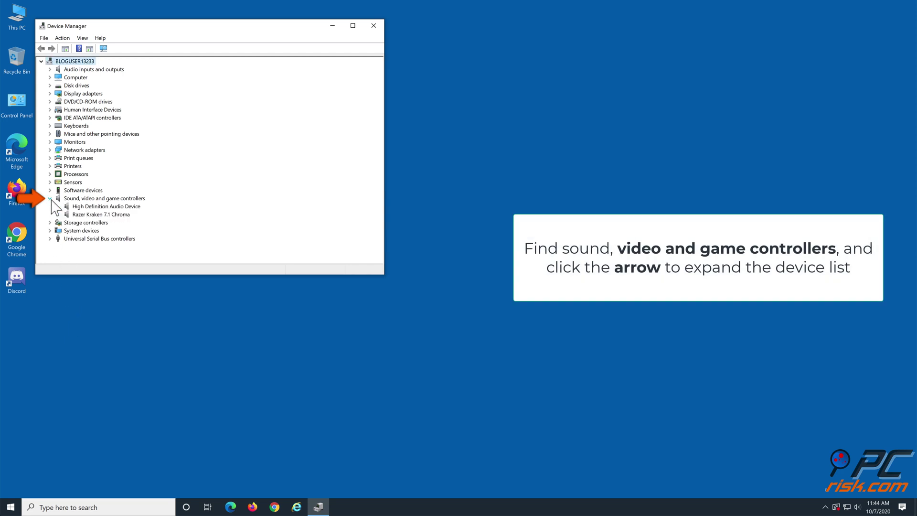
{"action": "right_click", "coordinate": [89, 206]}
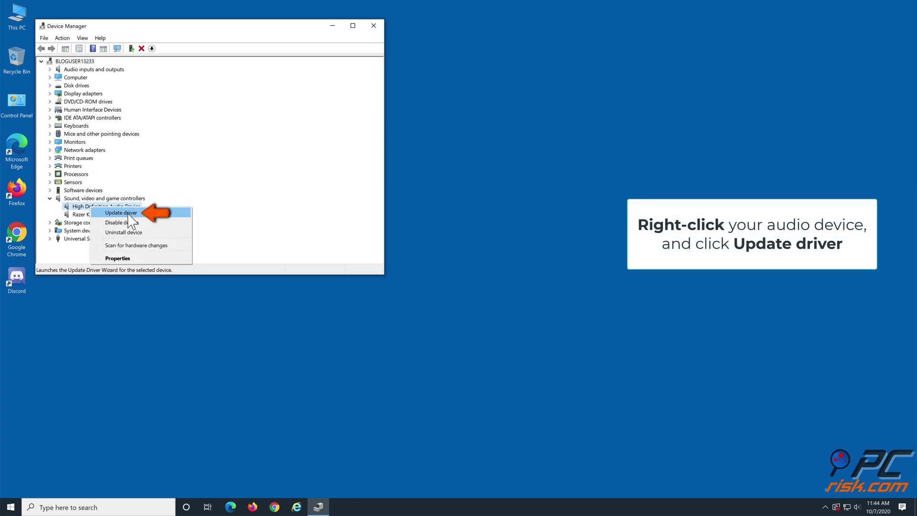
{"action": "left_click", "coordinate": [148, 215]}
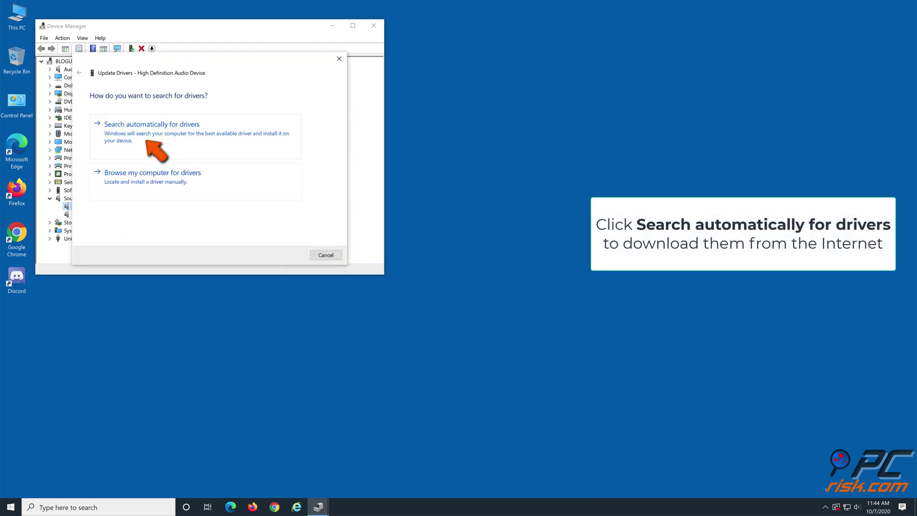
{"action": "left_click", "coordinate": [154, 143]}
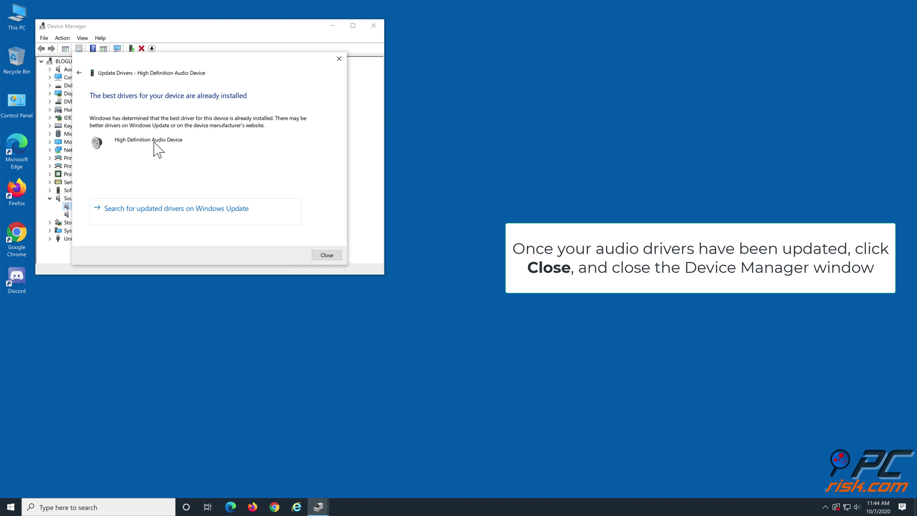
{"action": "left_click", "coordinate": [322, 255]}
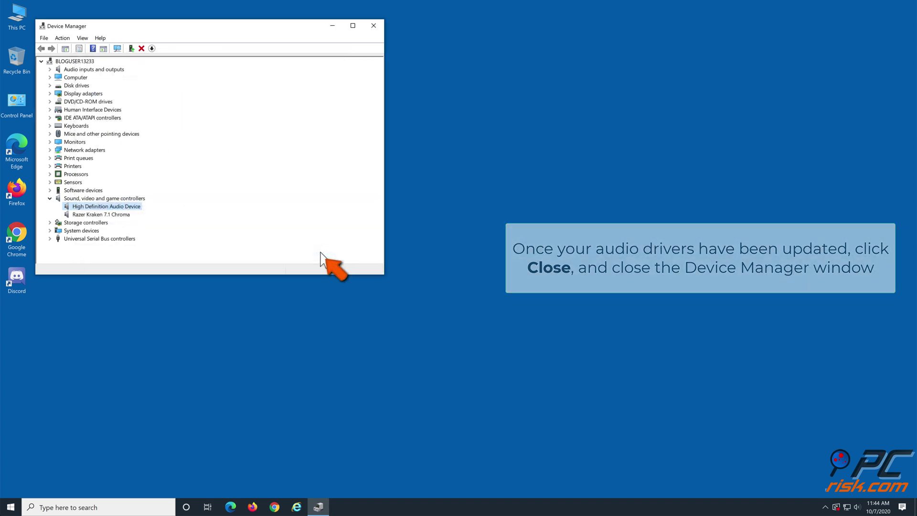
{"action": "left_click", "coordinate": [373, 25]}
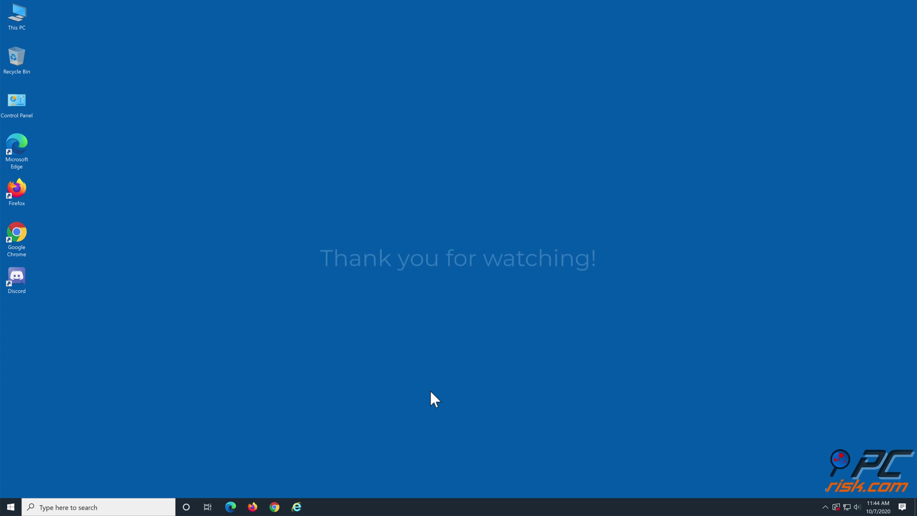